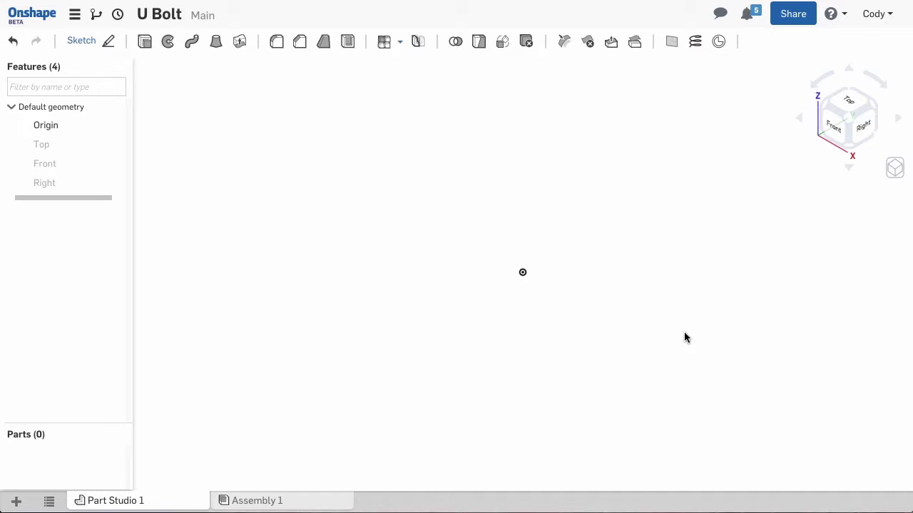
Step: Select the Front plane under Default geometry as the sketch plane
left_click(71, 167)
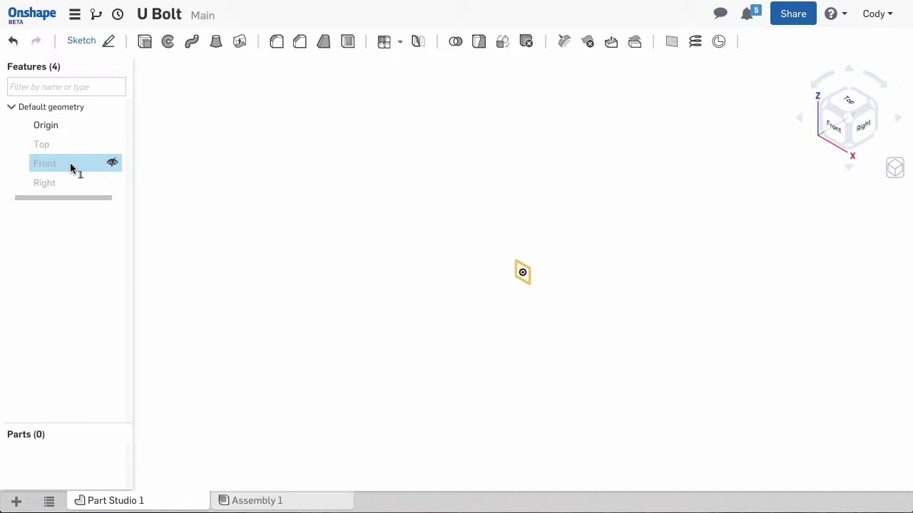
Step: Sketch a U on the Front plane from a right vertical leg, a top tangent arc and a left leg
key("shift+s")
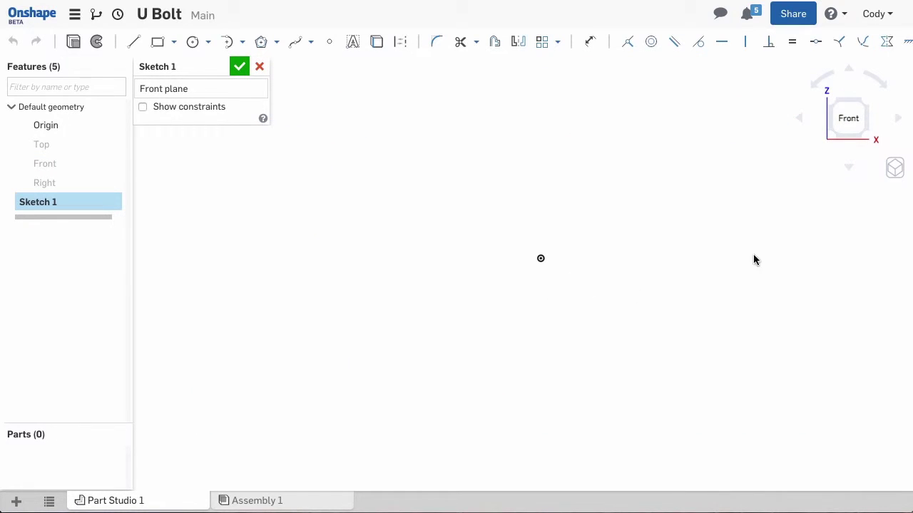
key("l")
left_click(734, 259)
left_click(734, 163)
key("Escape")
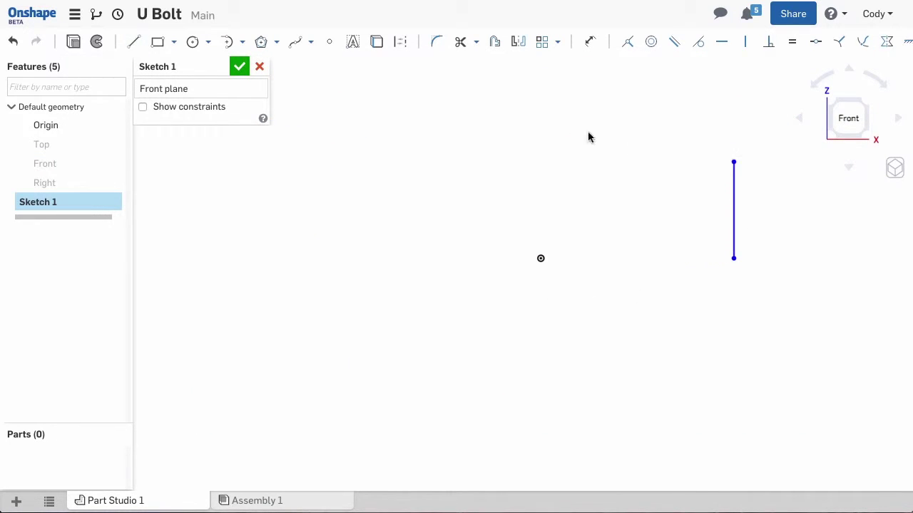
left_click(226, 41)
left_click(734, 162)
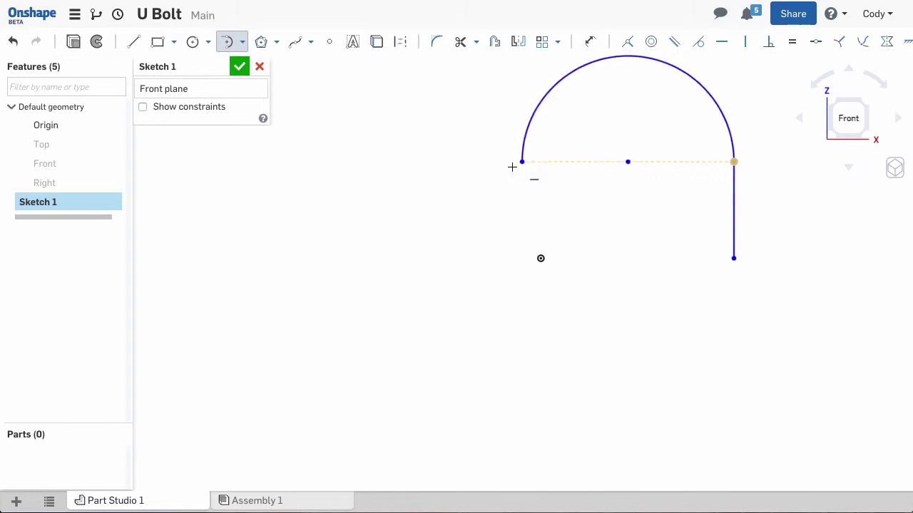
left_click(412, 162)
key("l")
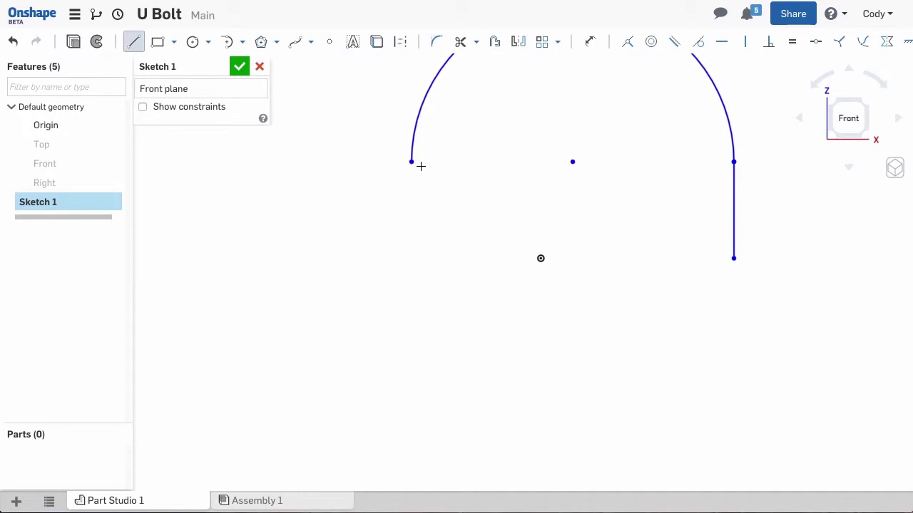
left_click(412, 163)
left_click(412, 258)
key("Escape")
middle_click_drag(472, 336, 432, 428)
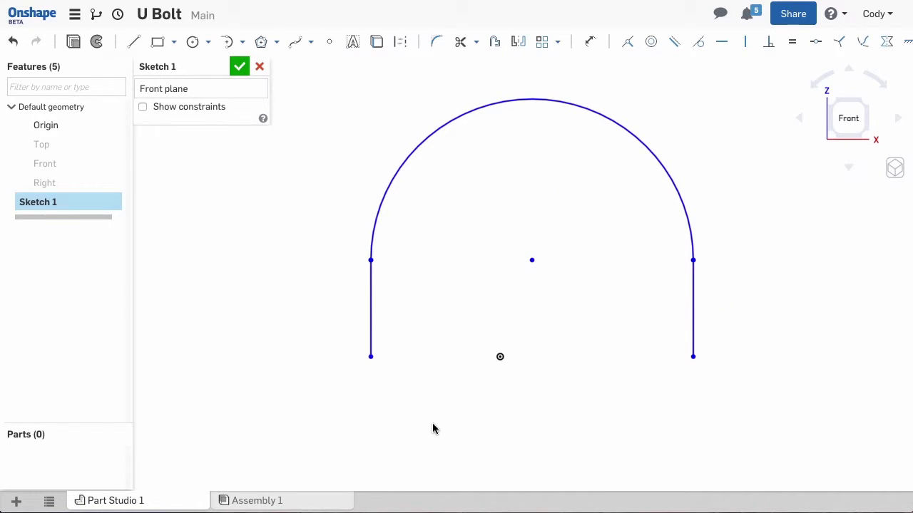
Step: Constrain the arc centre vertically above the origin and both leg bottoms horizontally with it
left_click(500, 356)
left_click(531, 260)
left_click(746, 43)
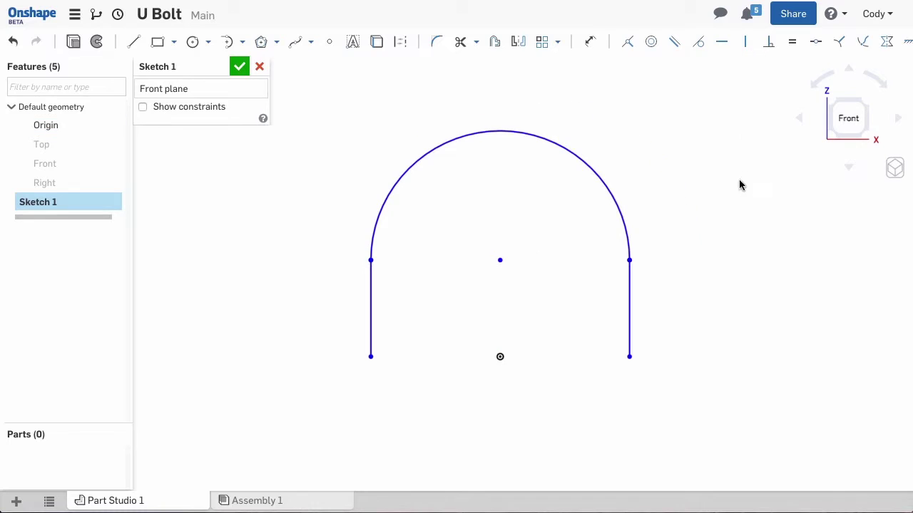
left_click(628, 357)
left_click(500, 356)
left_click(371, 356)
left_click(723, 44)
Step: Dimension the distance between the two legs to 1.5
key("d")
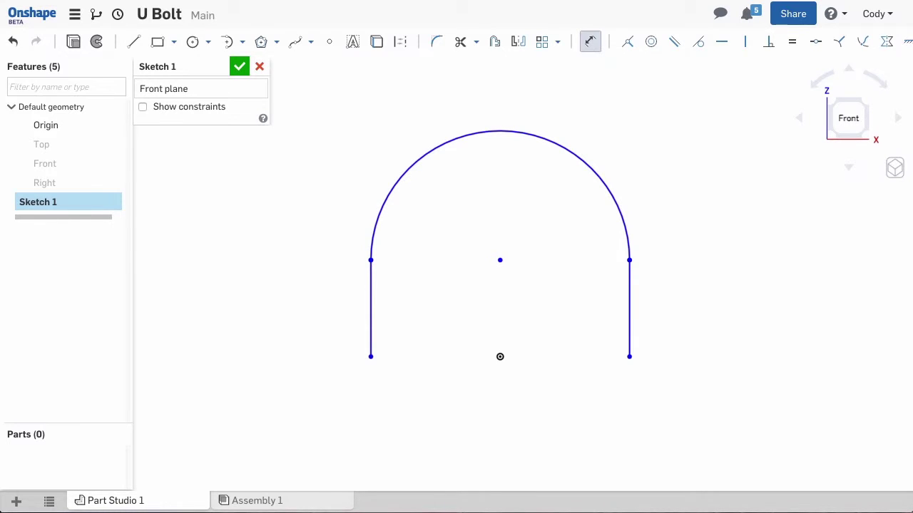
left_click(371, 326)
left_click(628, 321)
left_click(507, 432)
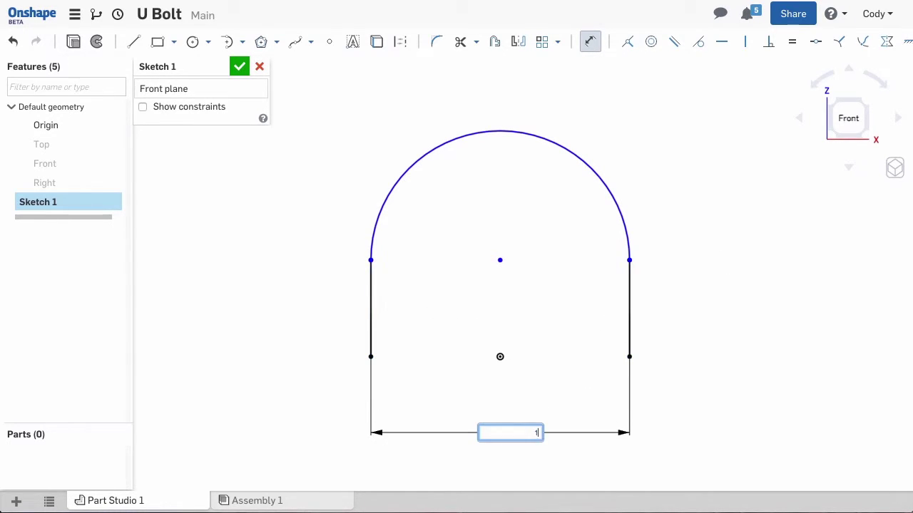
type("1.5")
key("Return")
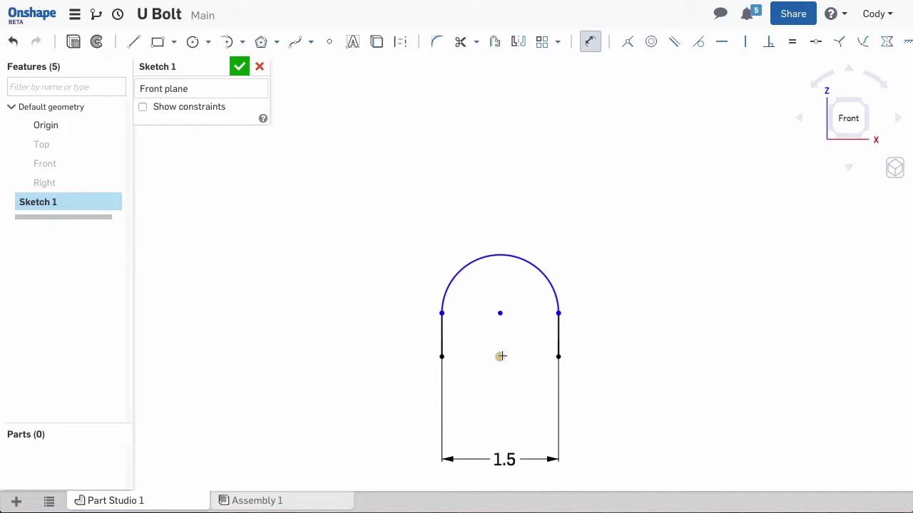
Step: Dimension the arc top to the origin at 2.375 and finish Sketch 1
left_click(500, 255)
left_click(500, 356)
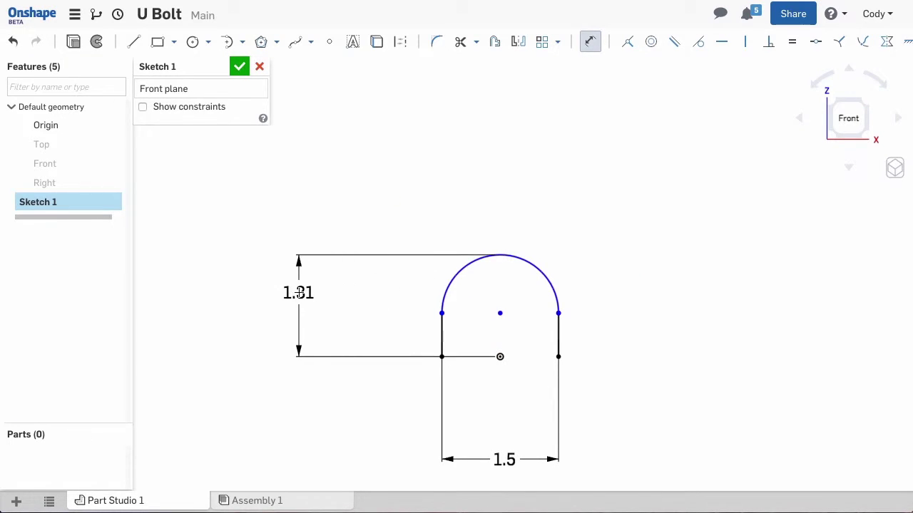
left_click(298, 307)
type("2.375")
key("Return")
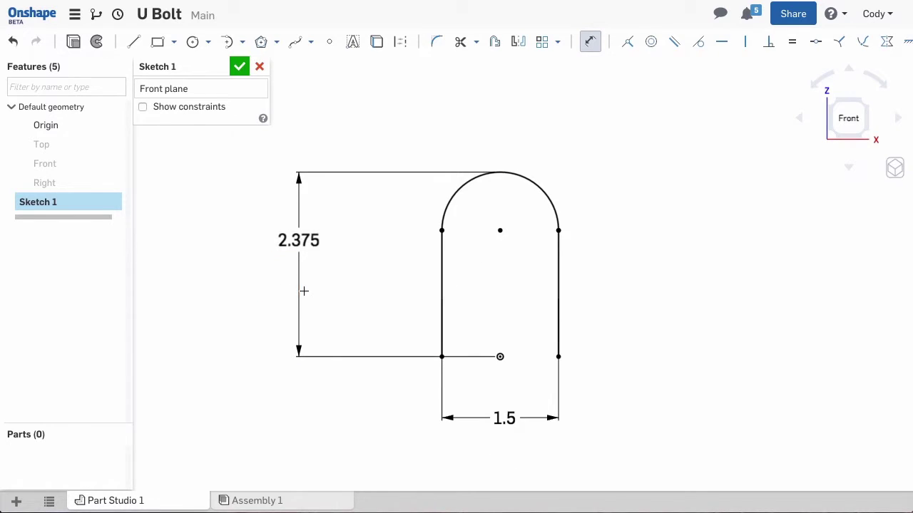
scroll(440, 304, "up", 2)
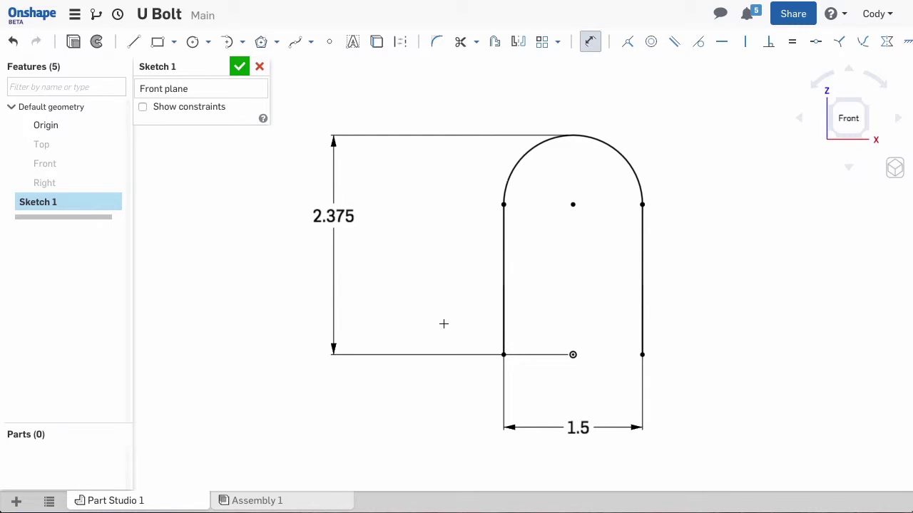
left_click(241, 68)
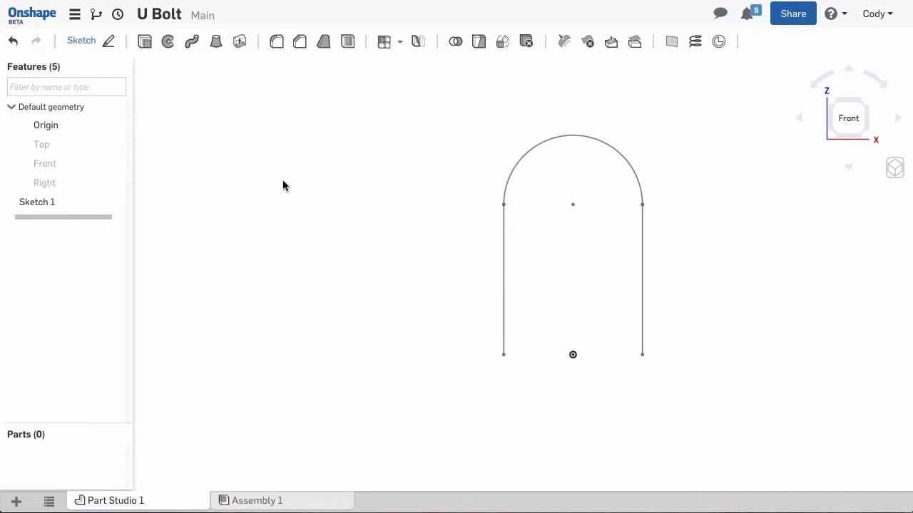
Step: Sketch a 0.25-diameter circle on the Top plane at the U's leg end
left_click(67, 145)
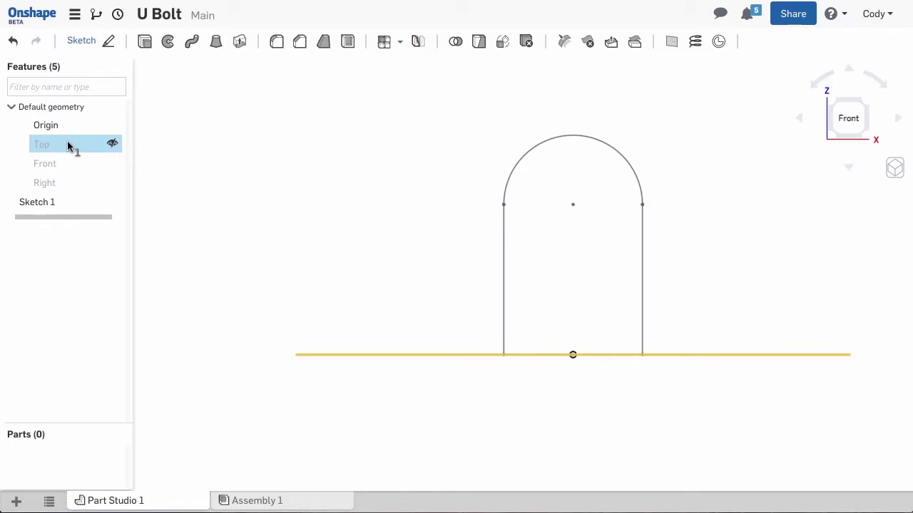
key("shift+s")
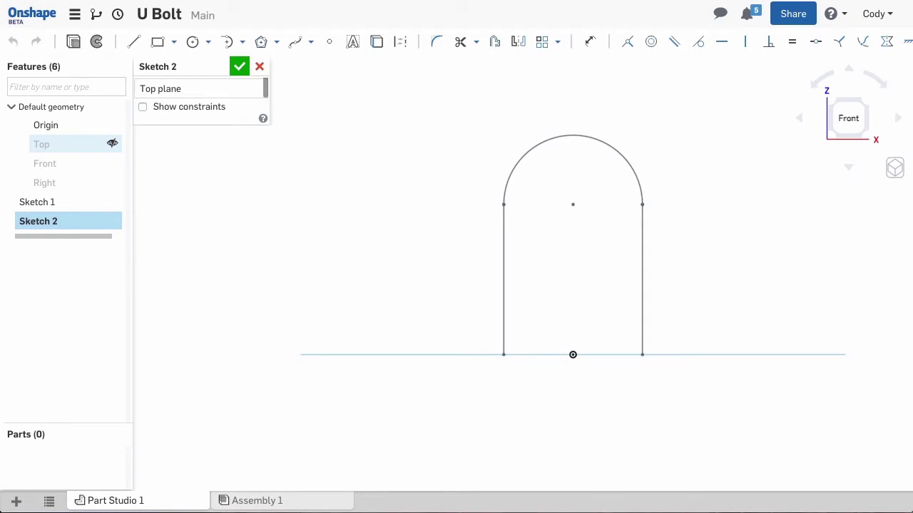
key("c")
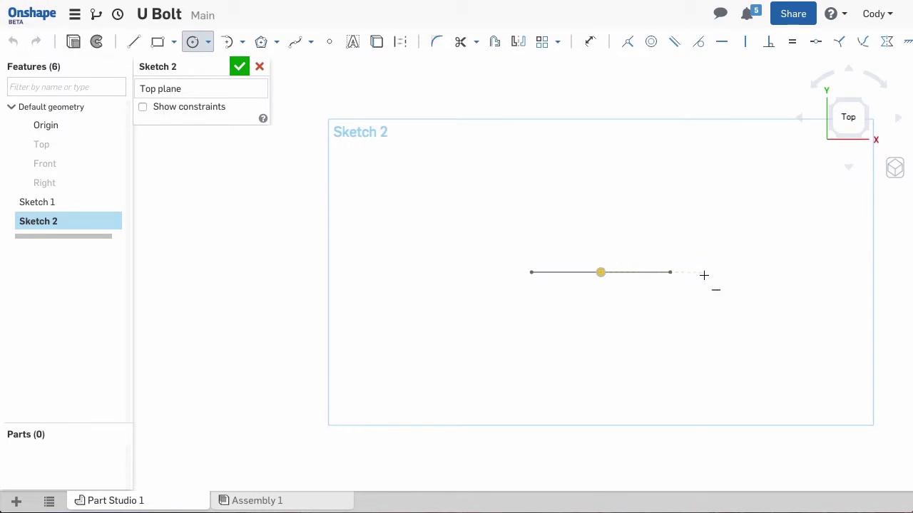
left_click(703, 272)
left_click(718, 287)
key("d")
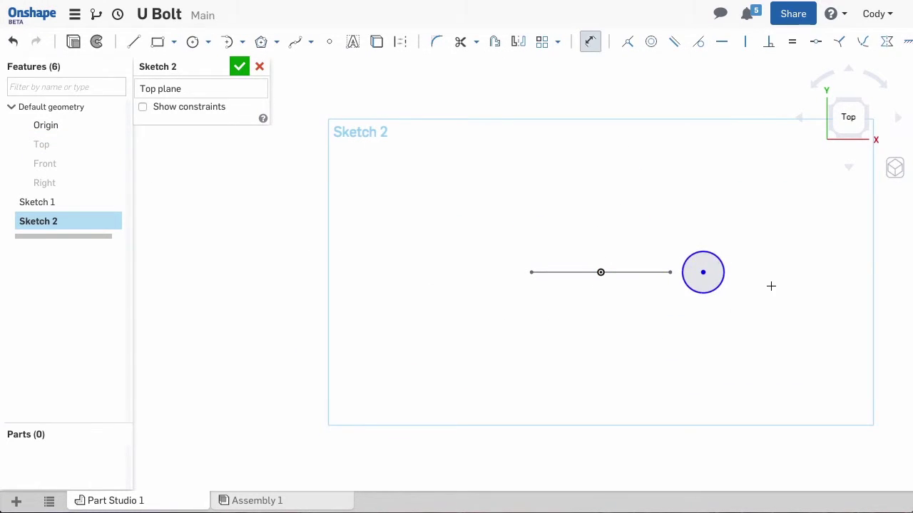
left_click(723, 265)
left_click(779, 230)
type("0.25")
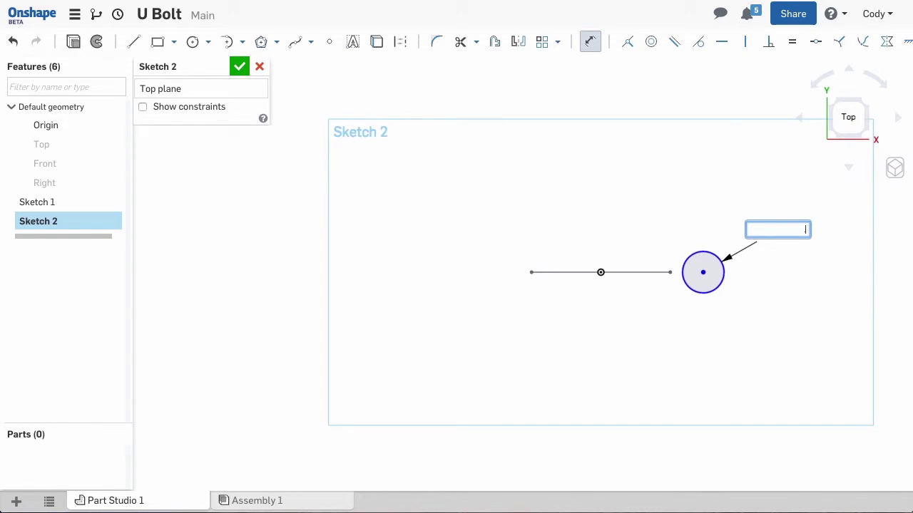
key("Return")
key("Escape")
Step: Make the U's right leg pierce the circle's centre and finish Sketch 2
mouse_move(670, 289)
right_mouse_down()
mouse_move(645, 317)
mouse_move(706, 260)
right_mouse_up()
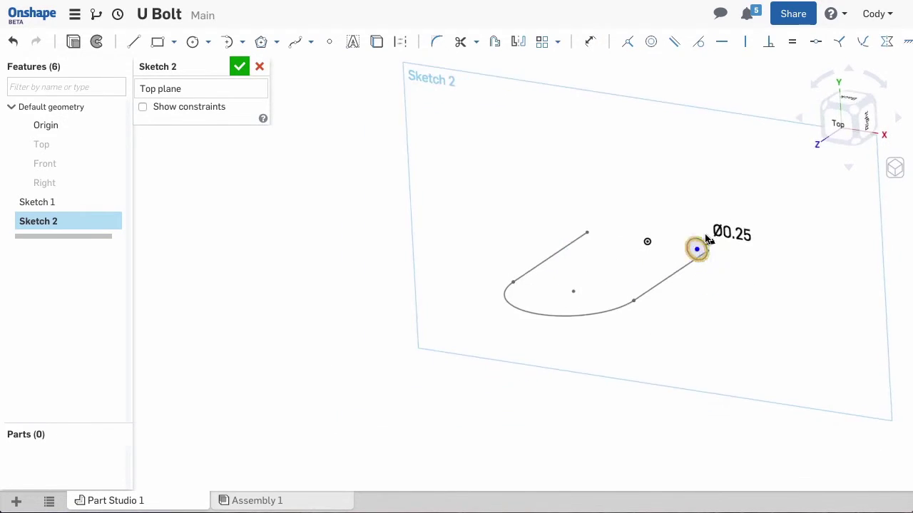
scroll(710, 261, "up", 5)
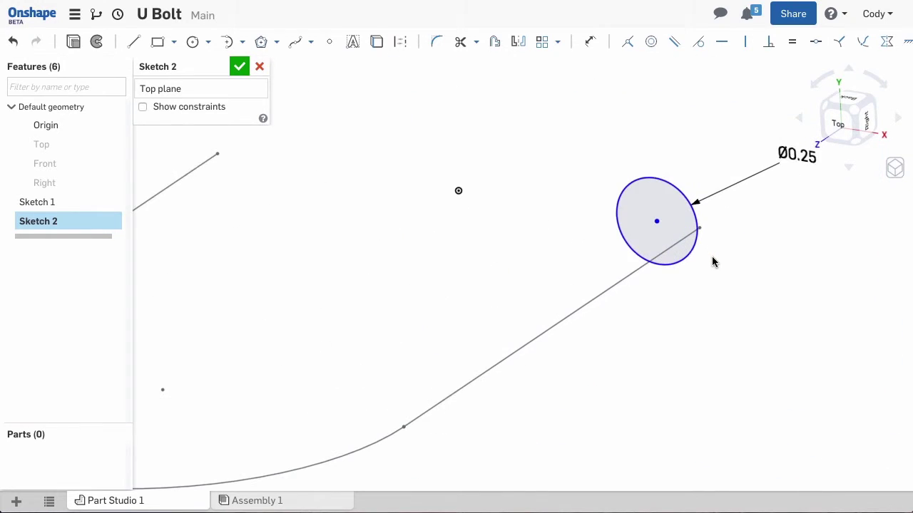
left_click(657, 221)
left_click(681, 240)
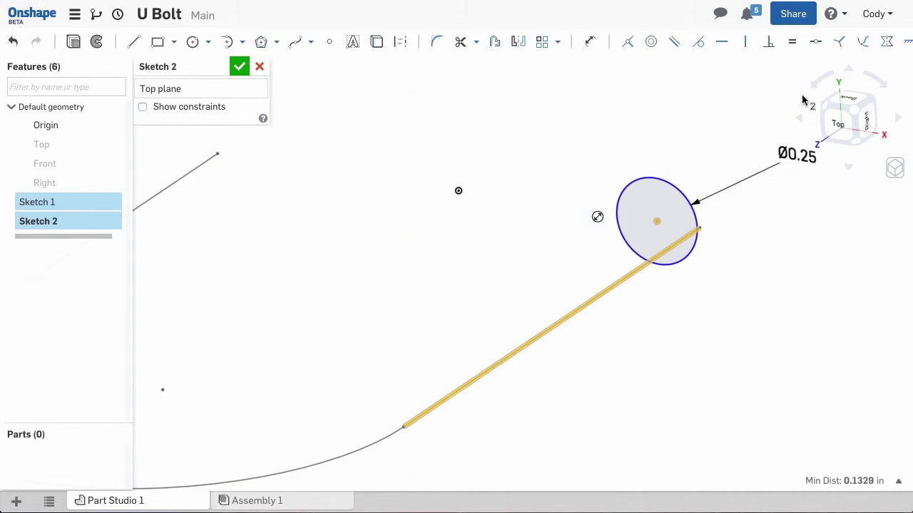
left_click(865, 47)
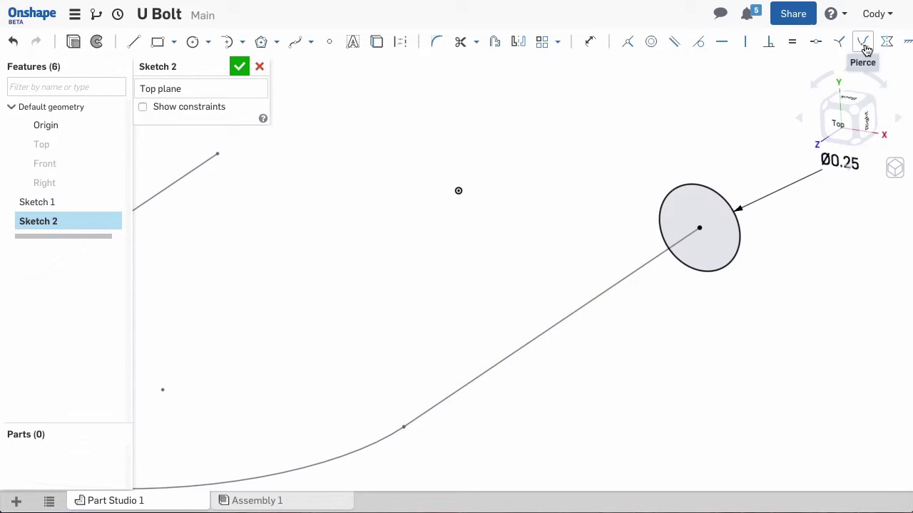
scroll(805, 376, "down", 3)
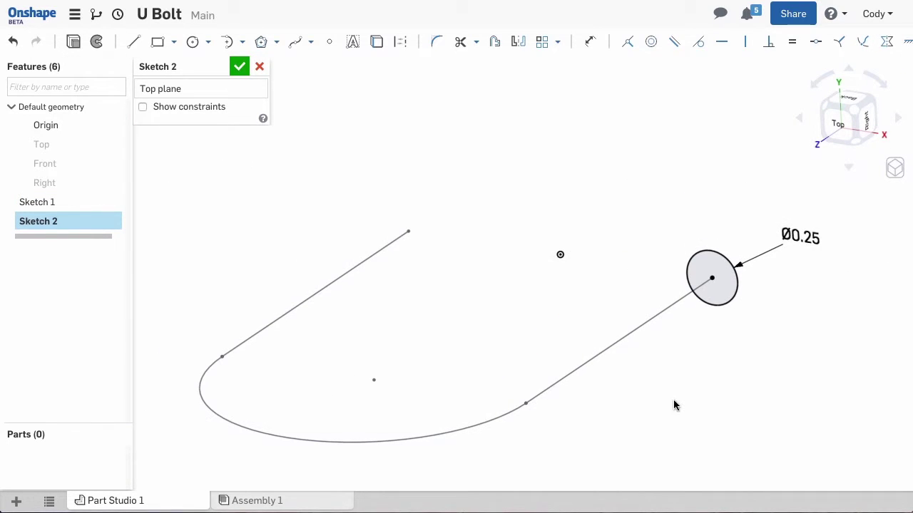
middle_click_drag(674, 401, 683, 371)
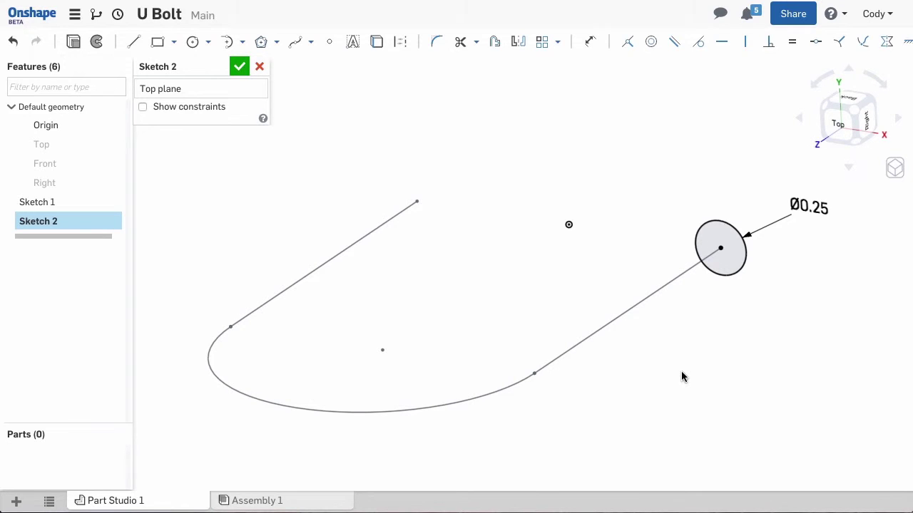
left_click(238, 67)
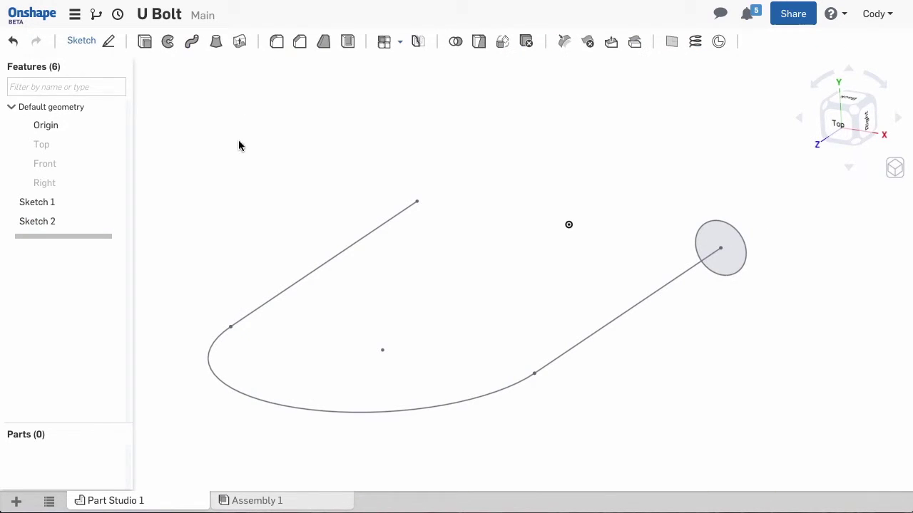
left_click(191, 43)
Step: Sweep the 0.25 circle along Sketch 1 into a solid U-rod, then view it isometrically
left_click(706, 244)
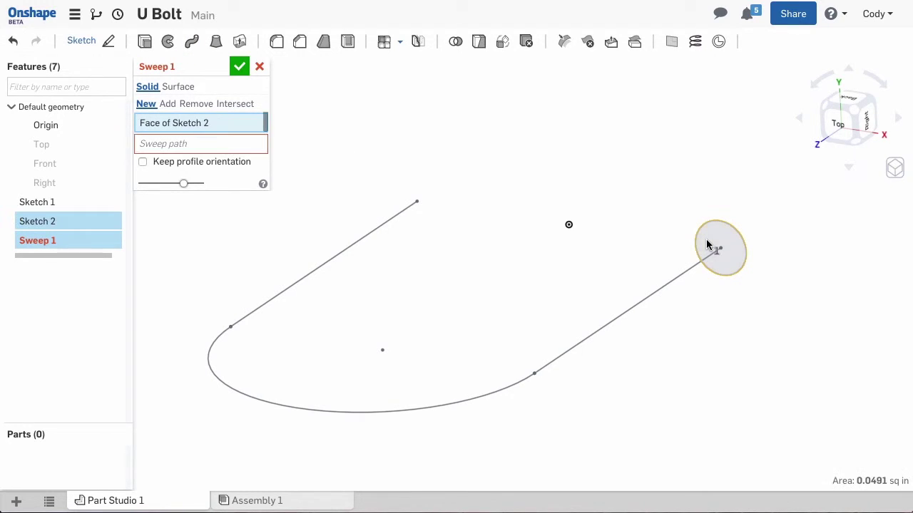
left_click(44, 203)
mouse_move(401, 346)
right_mouse_down()
mouse_move(414, 269)
mouse_move(442, 295)
mouse_move(509, 279)
mouse_move(494, 258)
mouse_move(521, 254)
mouse_move(502, 242)
right_mouse_up()
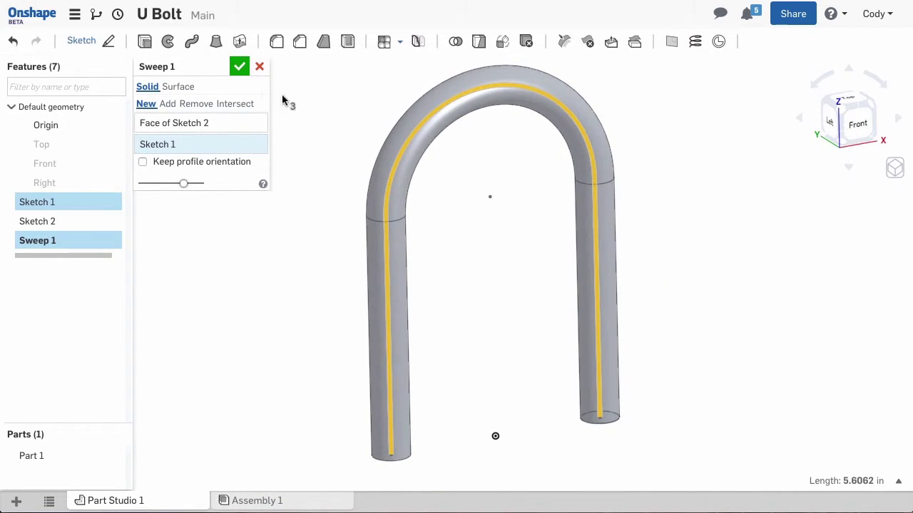
left_click(240, 68)
left_click(893, 167)
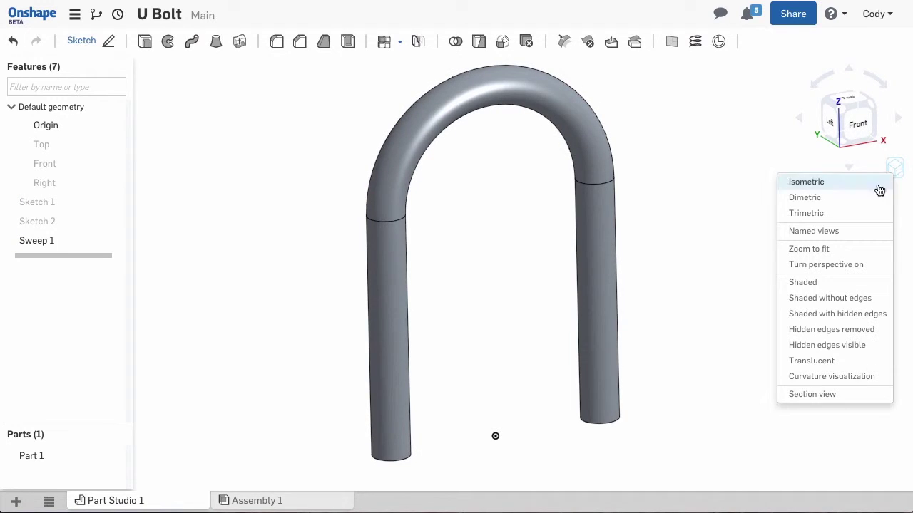
left_click(807, 183)
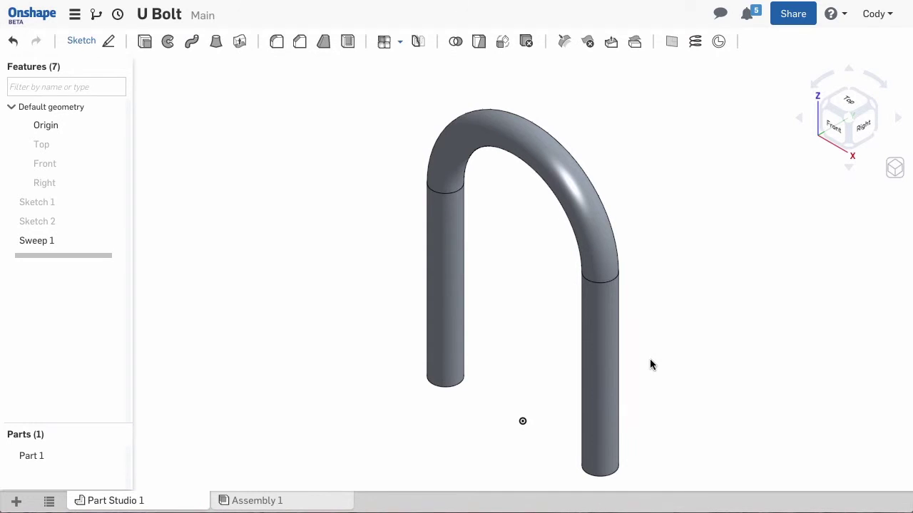
Step: Start Sketch 3 on the left leg's end face and project its circular end edge
mouse_move(489, 416)
right_mouse_down()
mouse_move(481, 407)
mouse_move(491, 267)
mouse_move(477, 243)
right_mouse_up()
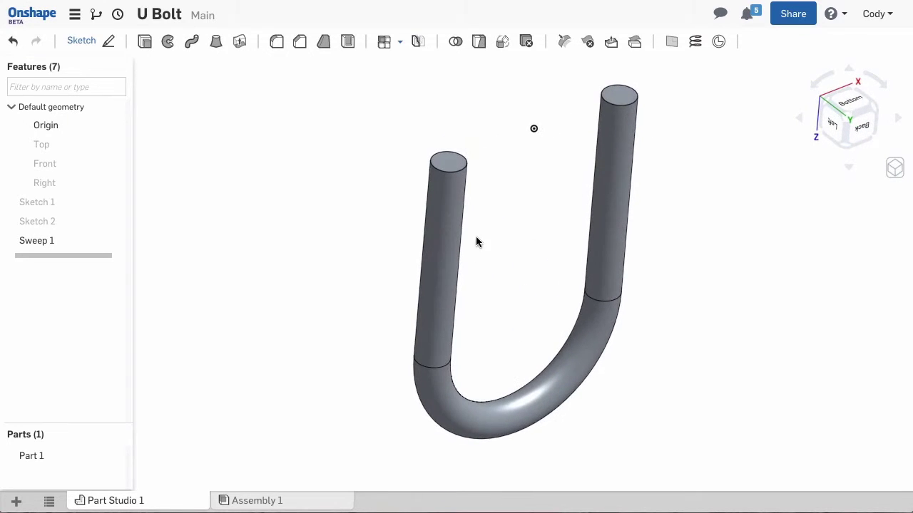
left_click(447, 166)
key("shift+s")
key("n")
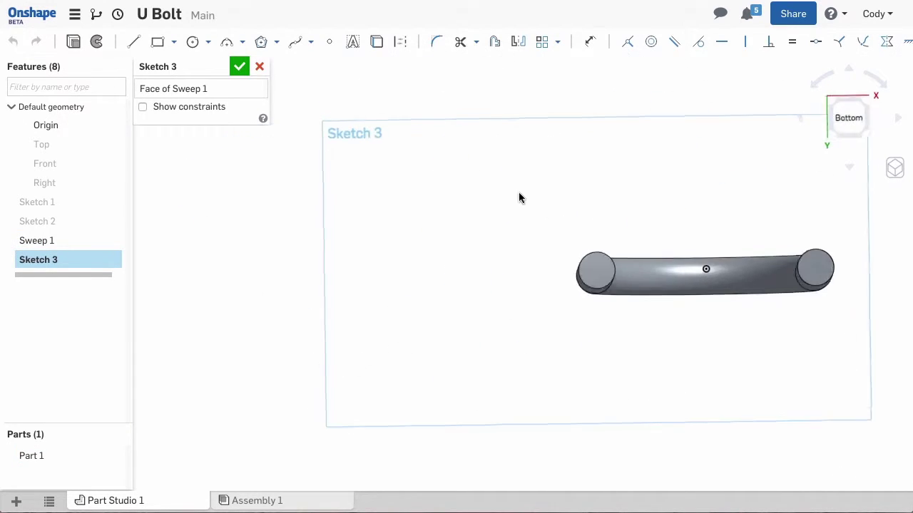
left_click(599, 259)
left_click(377, 43)
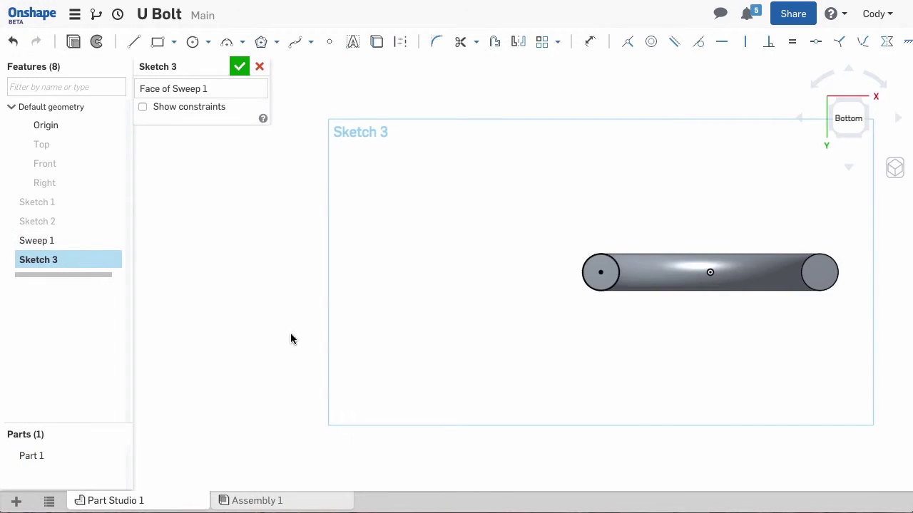
mouse_move(292, 338)
right_mouse_down()
mouse_move(289, 296)
mouse_move(318, 279)
mouse_move(363, 370)
mouse_move(252, 309)
right_mouse_up()
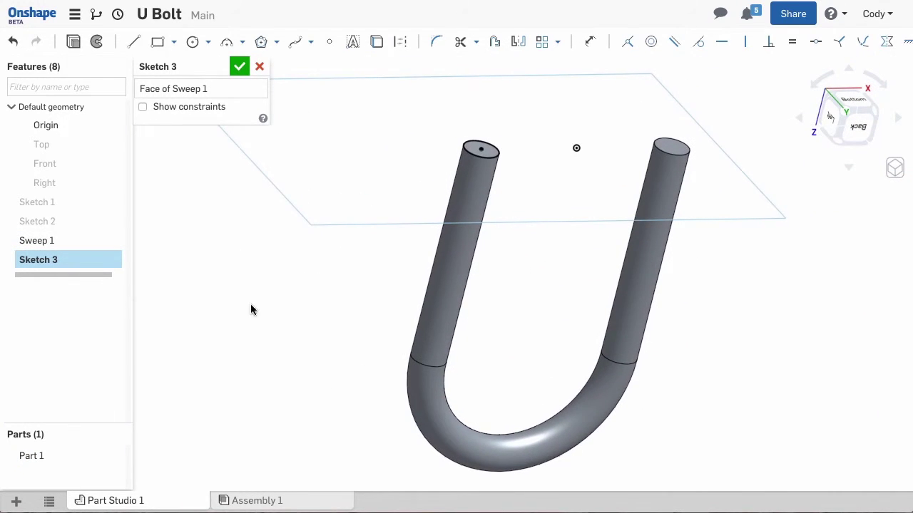
Step: Extrude the Sketch 3 circle as a 1.25 in surface down the left leg
left_click(75, 43)
left_click(177, 86)
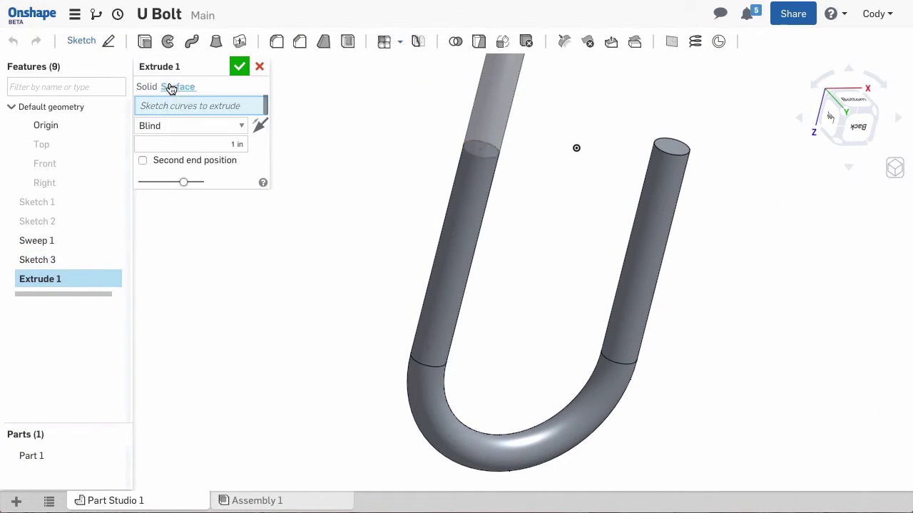
left_click(467, 145)
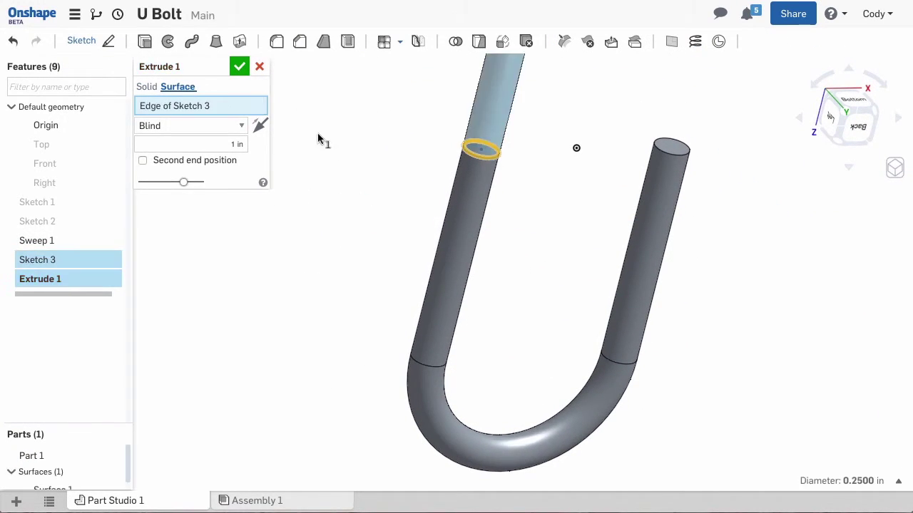
left_click(241, 145)
type("1.25")
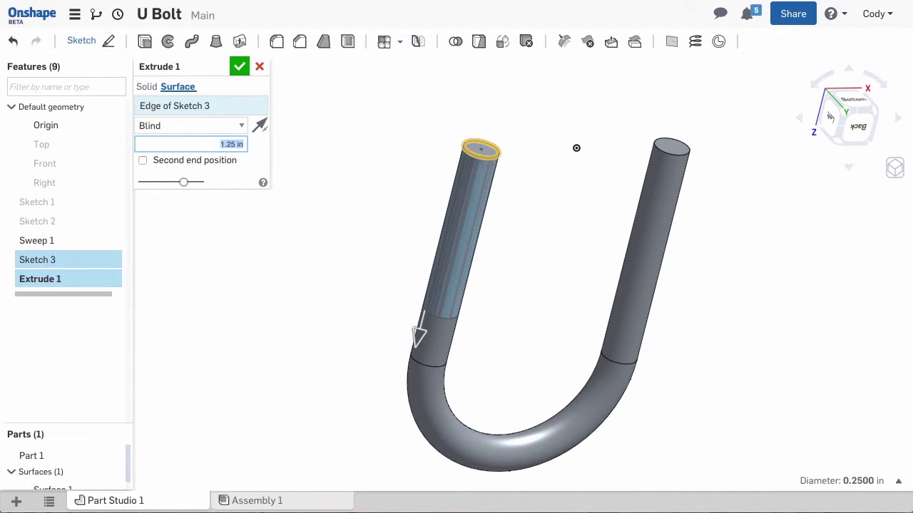
left_click(237, 64)
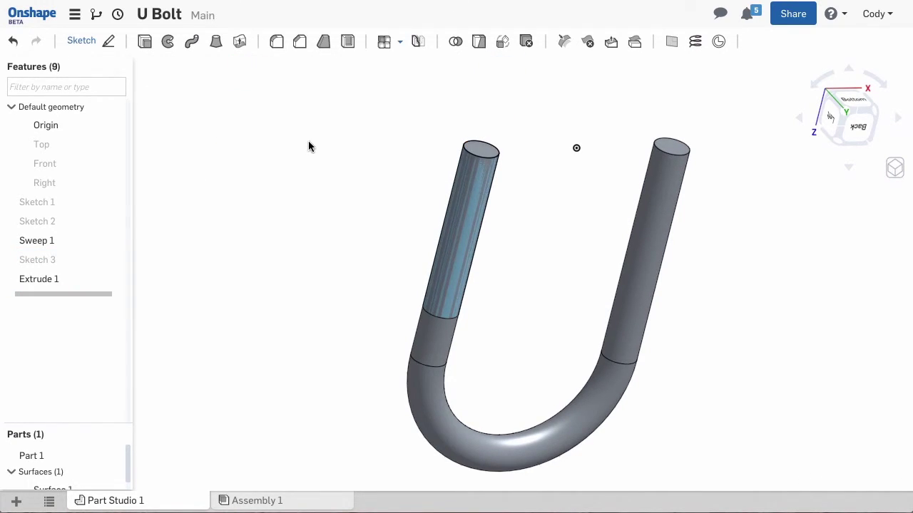
Step: Add a helix around the Extrude 1 surface, defined by a 1/20 in pitch
left_click(694, 41)
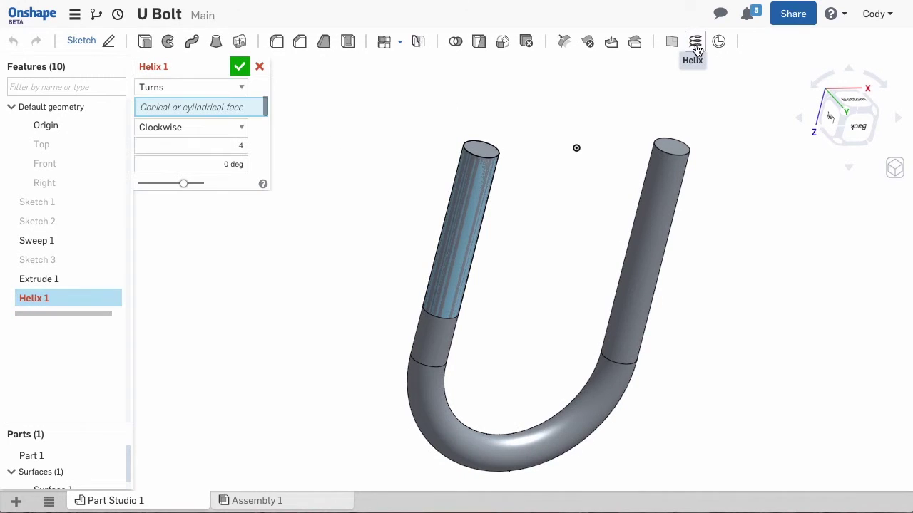
left_click(488, 189)
left_click(236, 88)
left_click(224, 99)
left_click(214, 146)
type("1/20")
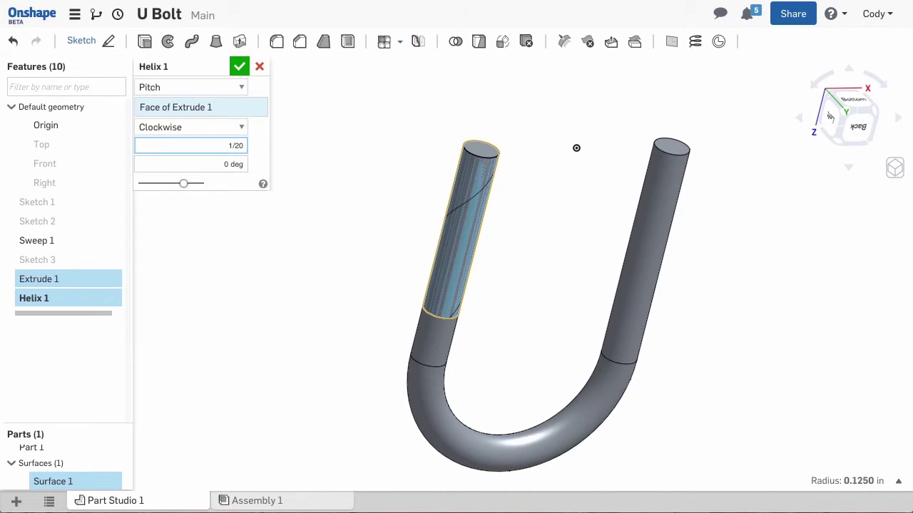
key("Return")
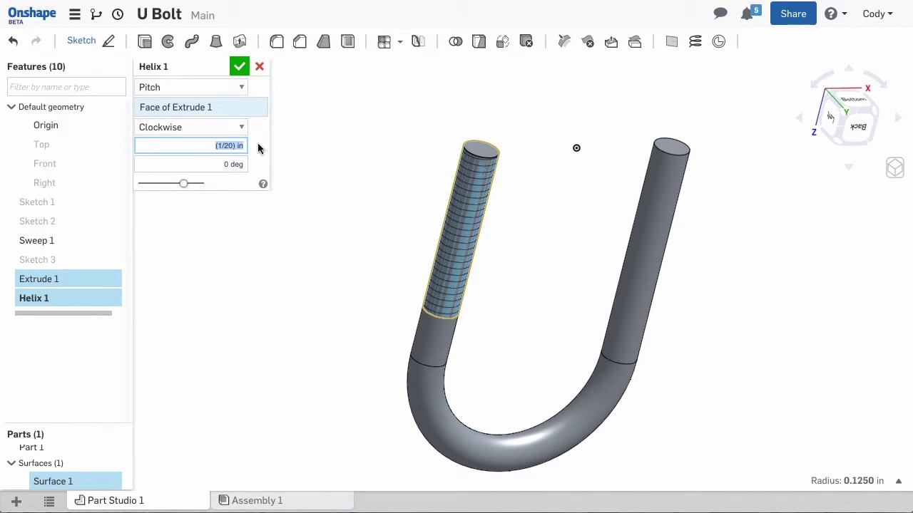
left_click(239, 68)
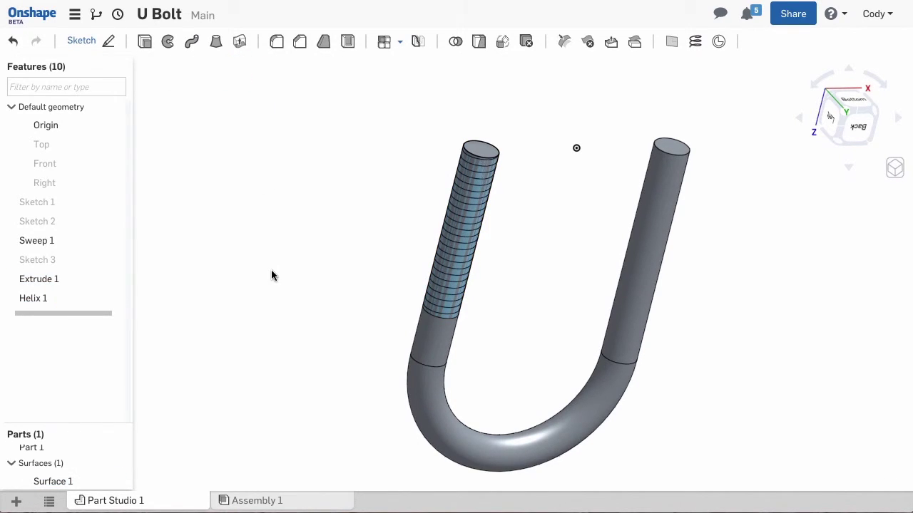
Step: Sketch a closed three-line triangle on the Front plane beside the helix top
left_click(66, 165)
key("shift+s")
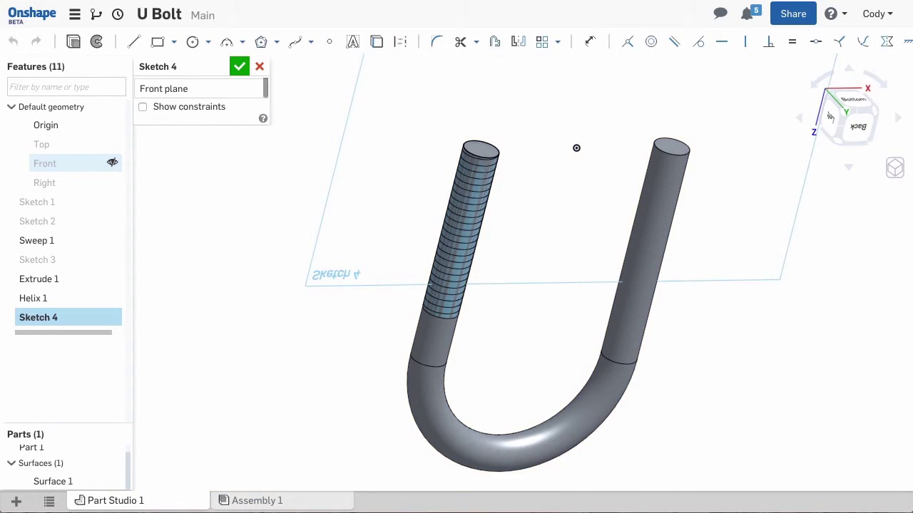
key("n")
scroll(482, 140, "up", 6)
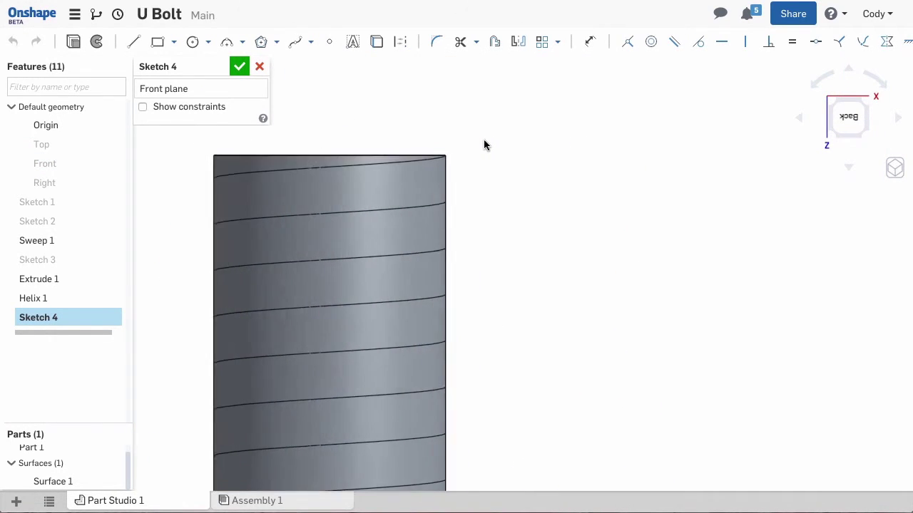
key("l")
left_click(496, 124)
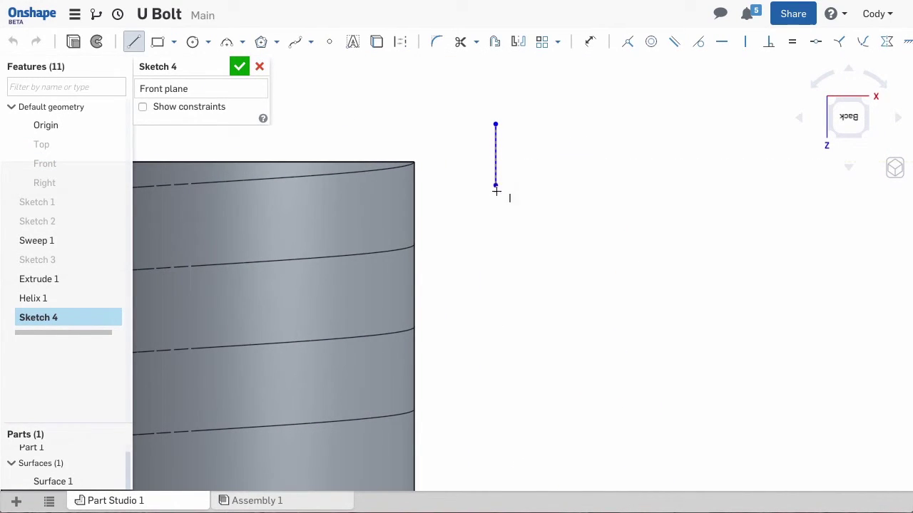
left_click(495, 199)
left_click(450, 151)
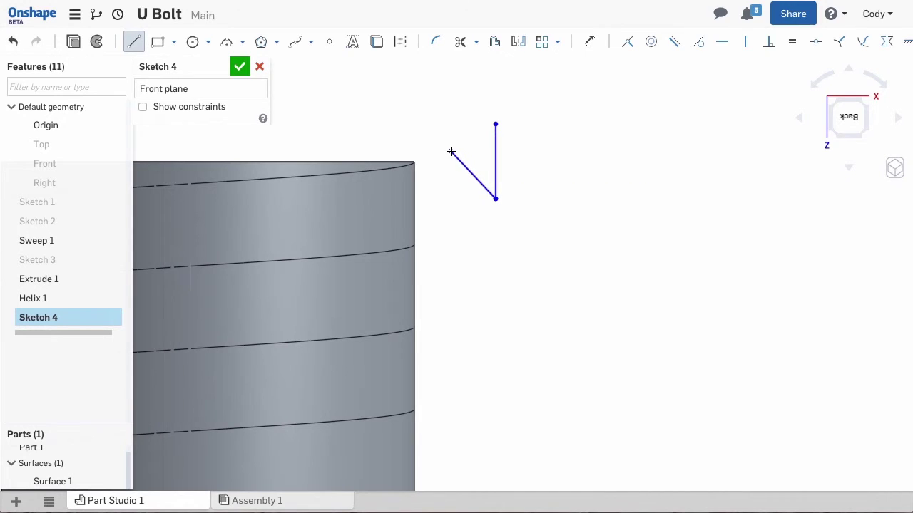
left_click(495, 124)
key("Escape")
Step: Make the triangle's three sides equal and dimension them to 0.045
left_click_drag(544, 232, 442, 107)
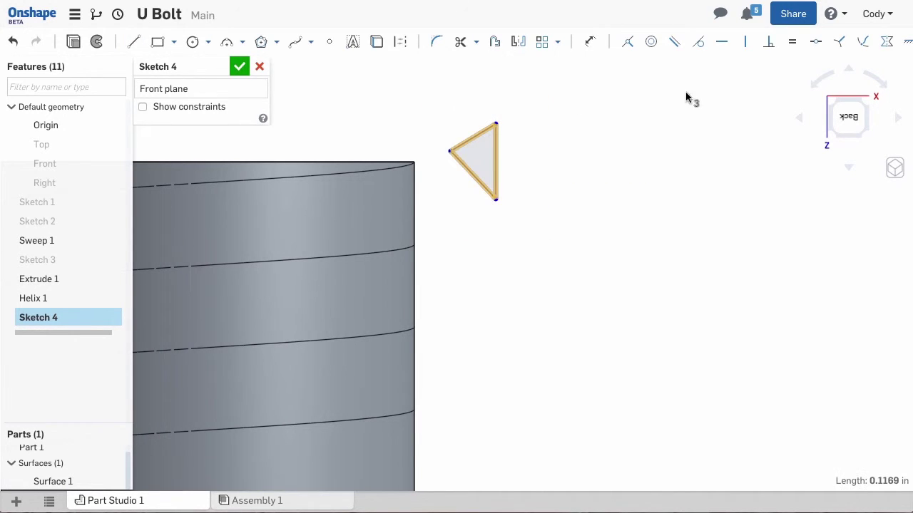
left_click(791, 44)
key("d")
left_click(495, 175)
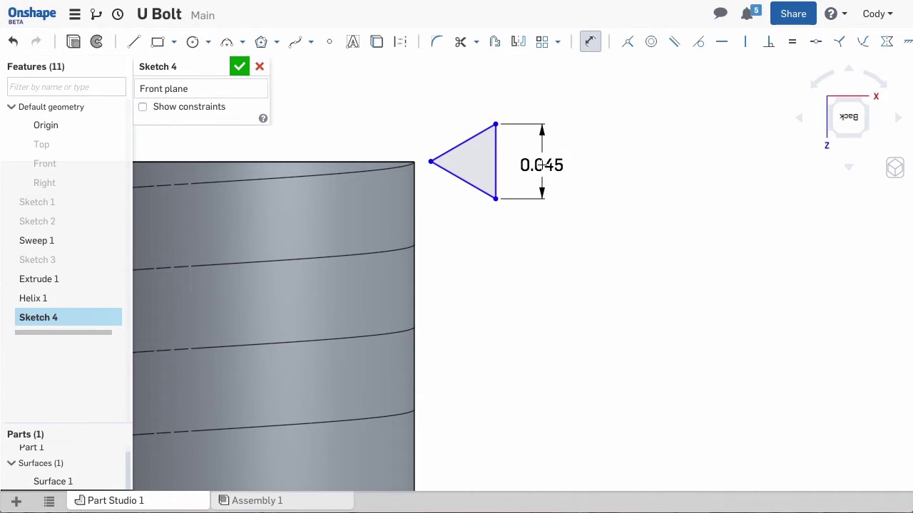
left_click(542, 165)
type(".045")
key("Return")
key("Escape")
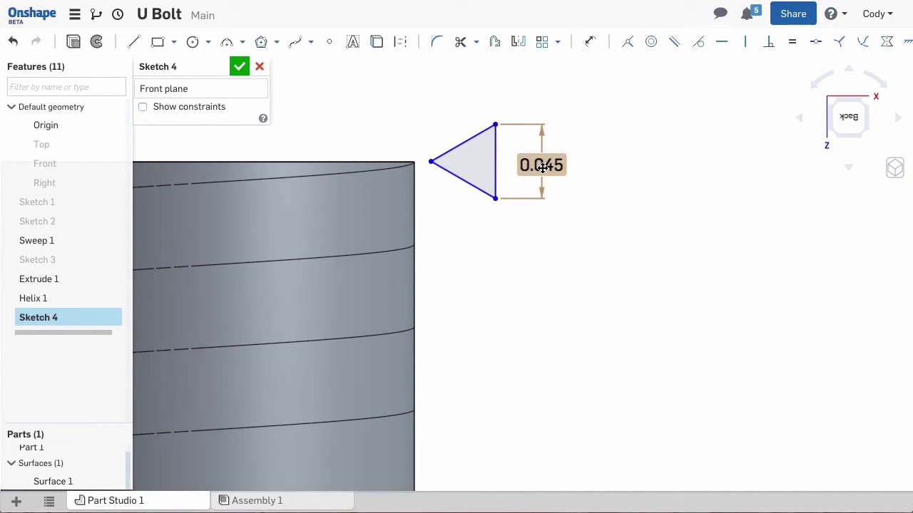
Step: Pierce the triangle onto the helix, attach its corner to the cylinder's top edge, and accept Sketch 4
left_click(496, 175)
left_click(396, 169)
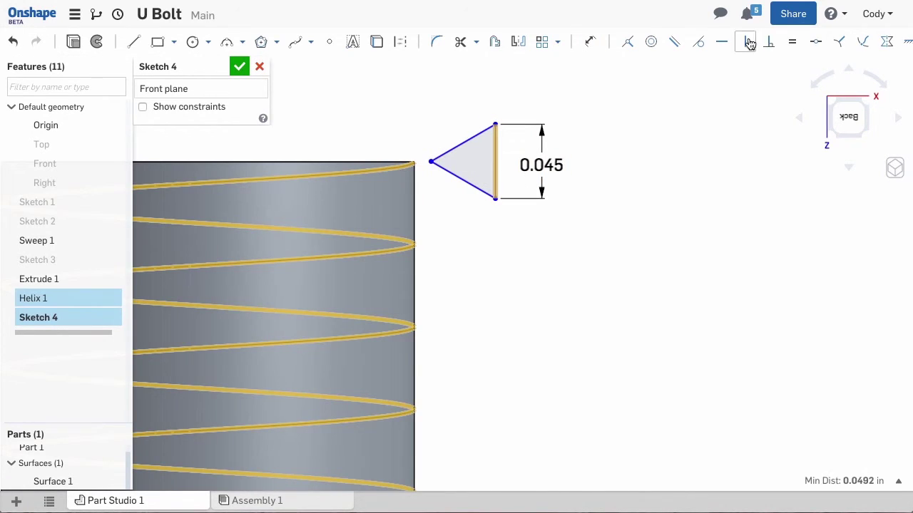
left_click(865, 48)
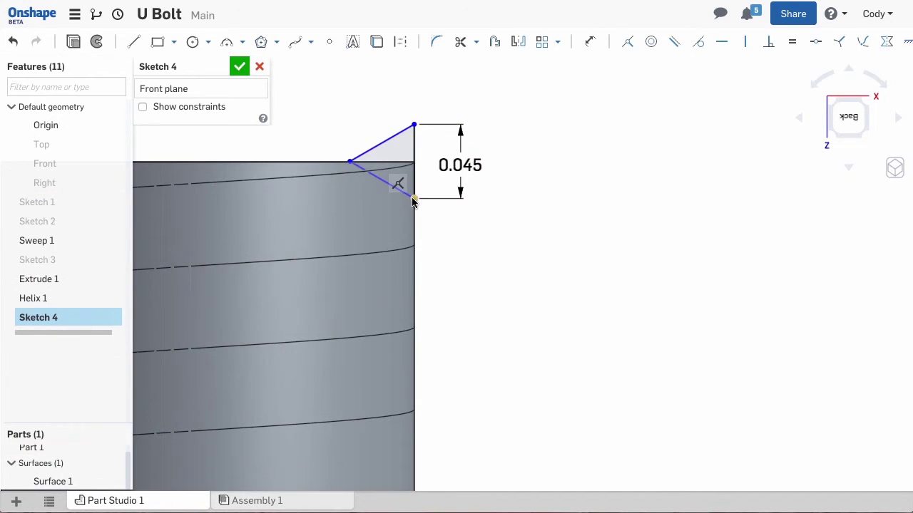
left_click(321, 163)
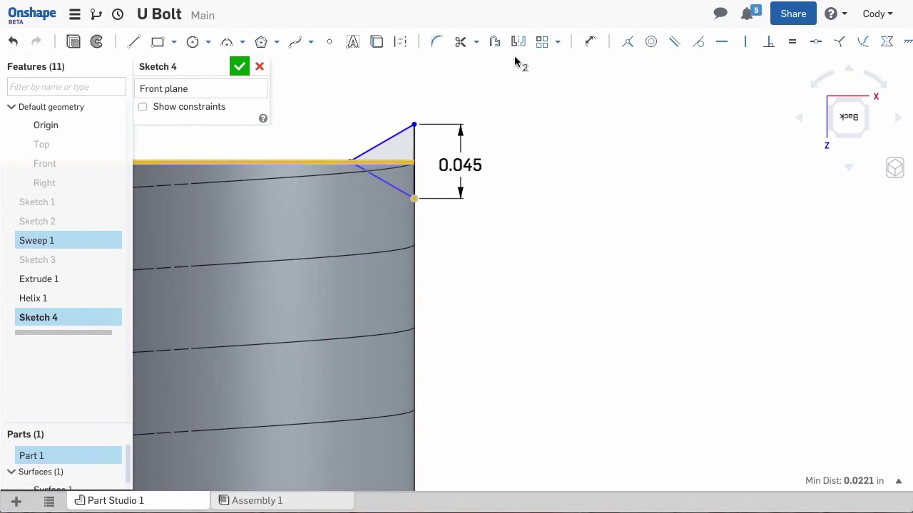
left_click(628, 42)
scroll(530, 243, "down", 1)
scroll(531, 247, "down", 4)
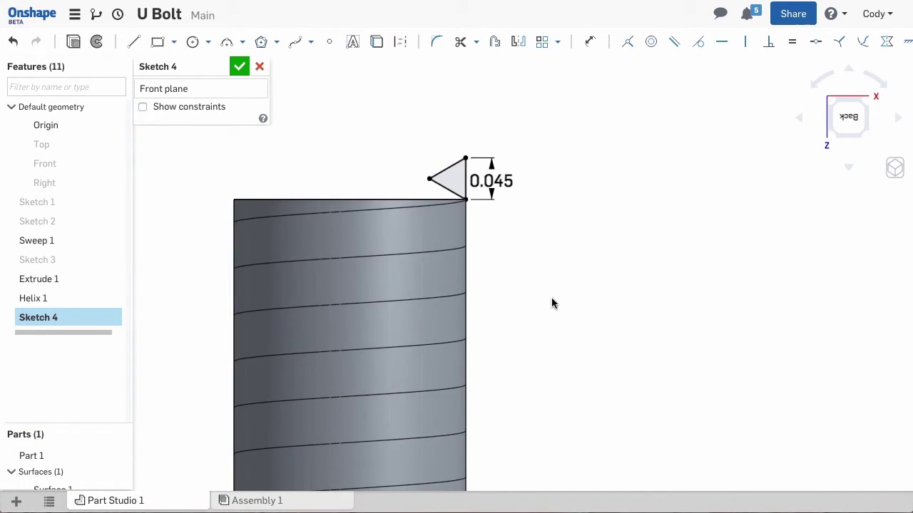
scroll(607, 300, "down", 5)
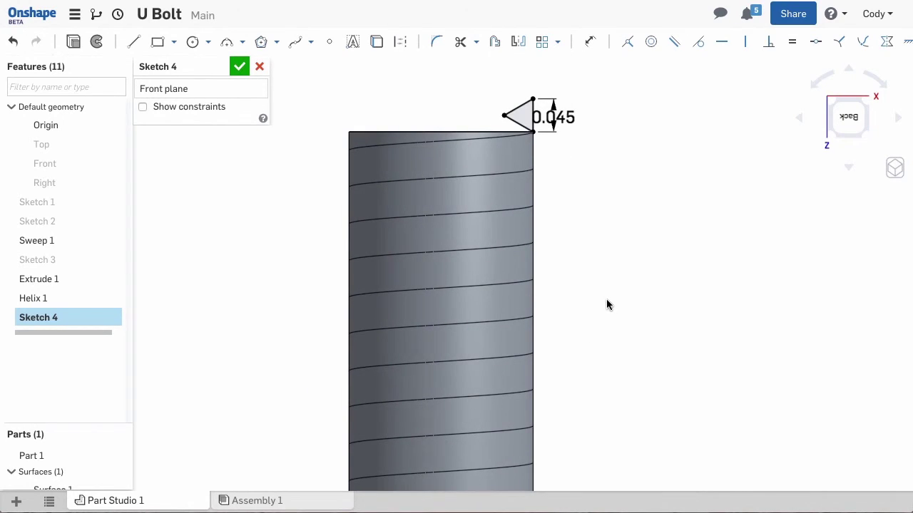
left_click(238, 66)
Step: Sweep the triangle along Helix 1 as a New part to form the thread
left_click(191, 41)
left_click(478, 102)
left_click(420, 174)
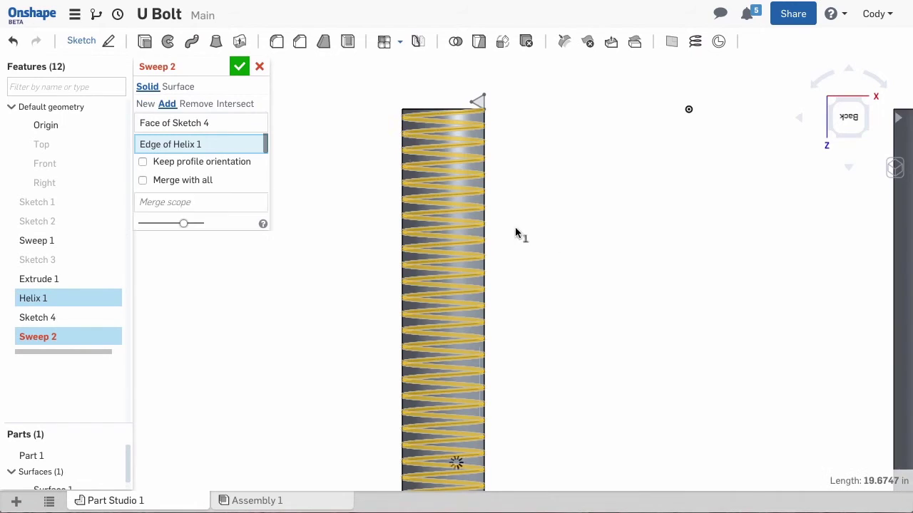
scroll(581, 279, "down", 4)
right_click_drag(616, 271, 563, 256)
left_click(147, 108)
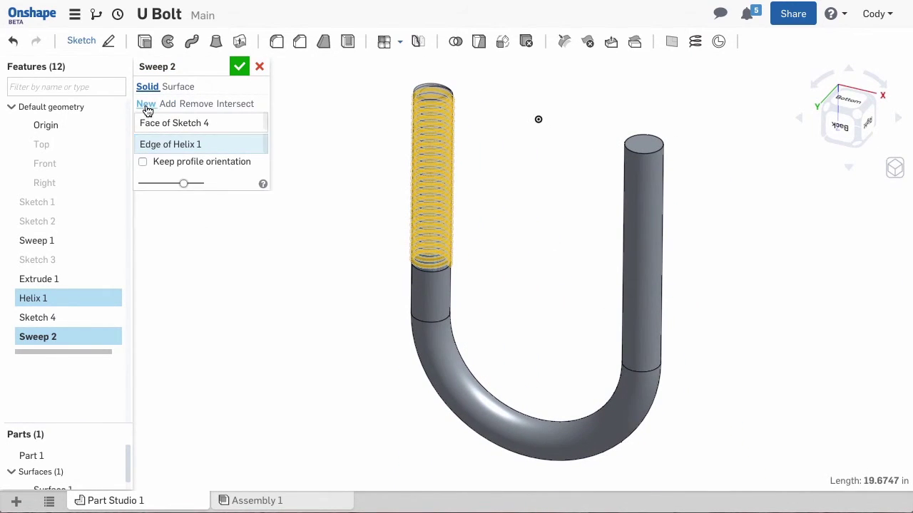
left_click(240, 67)
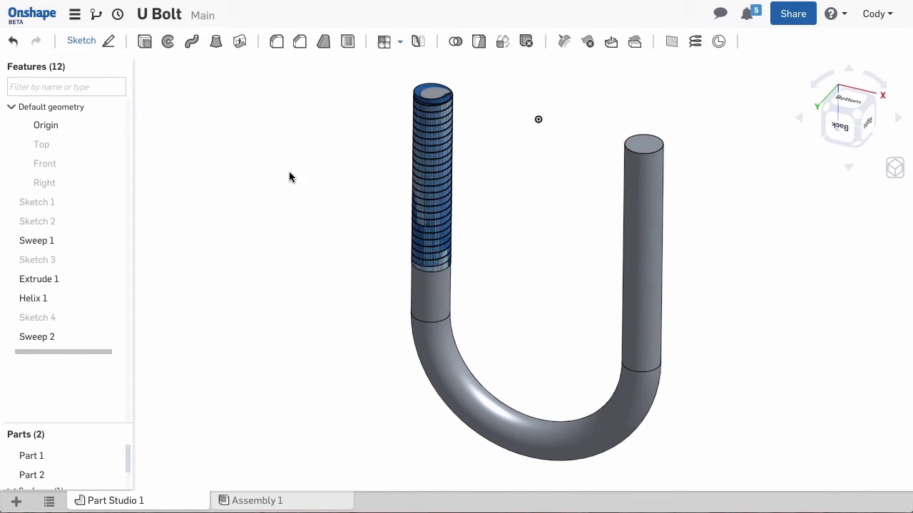
Step: Linear-pattern Part 2 with 2 instances, 1.5 in apart along the Right plane direction
left_click(399, 45)
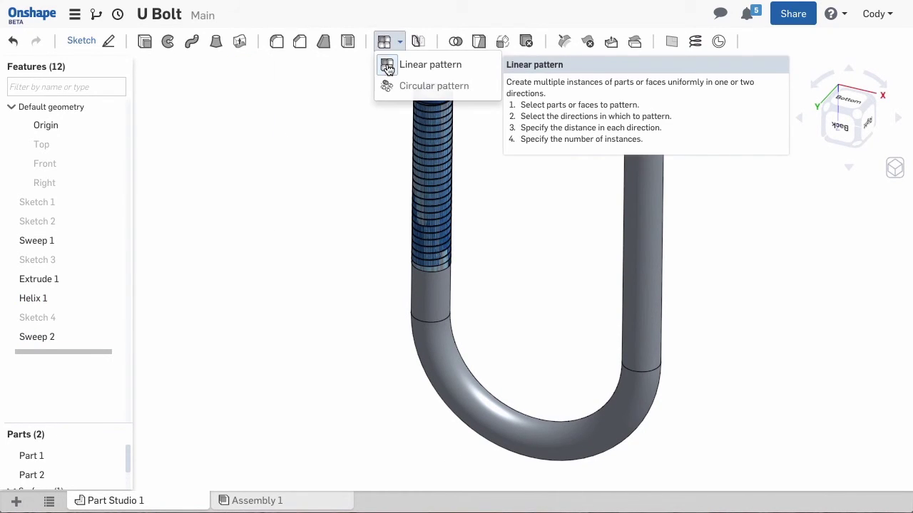
left_click(388, 63)
left_click(416, 91)
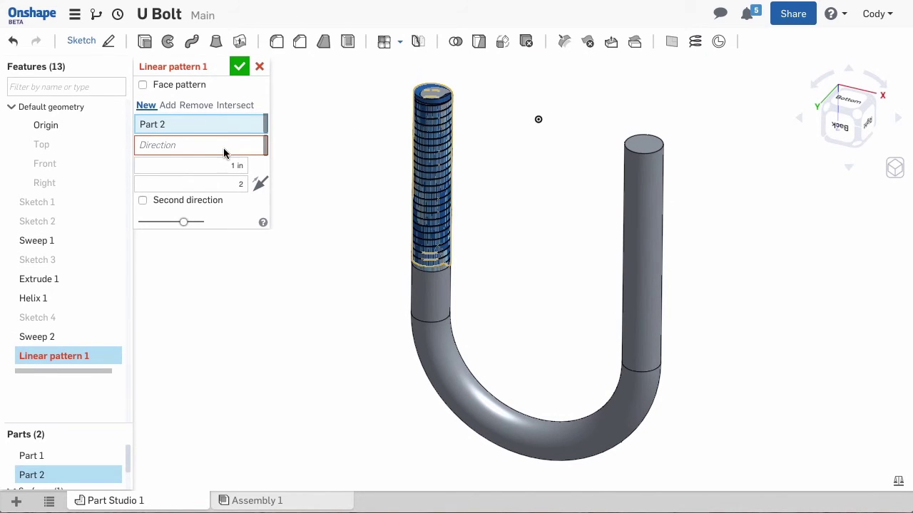
left_click(59, 183)
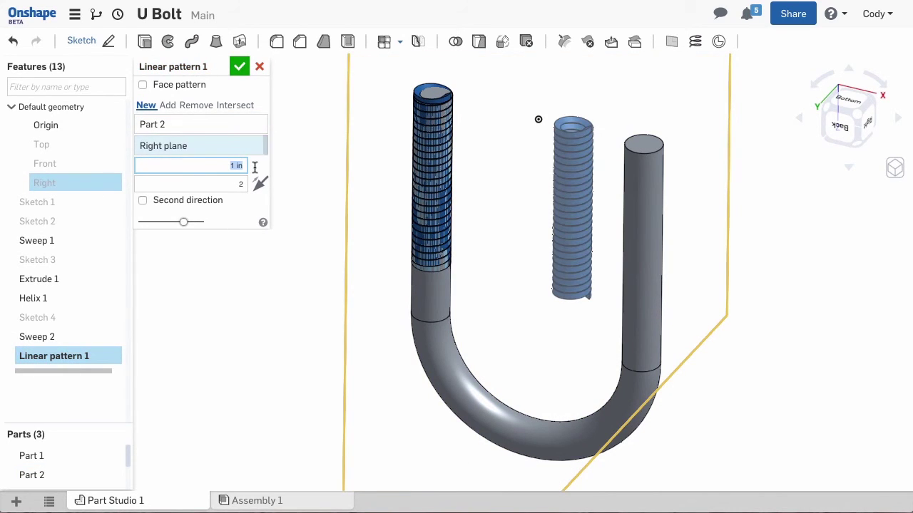
type("1.5")
key("Return")
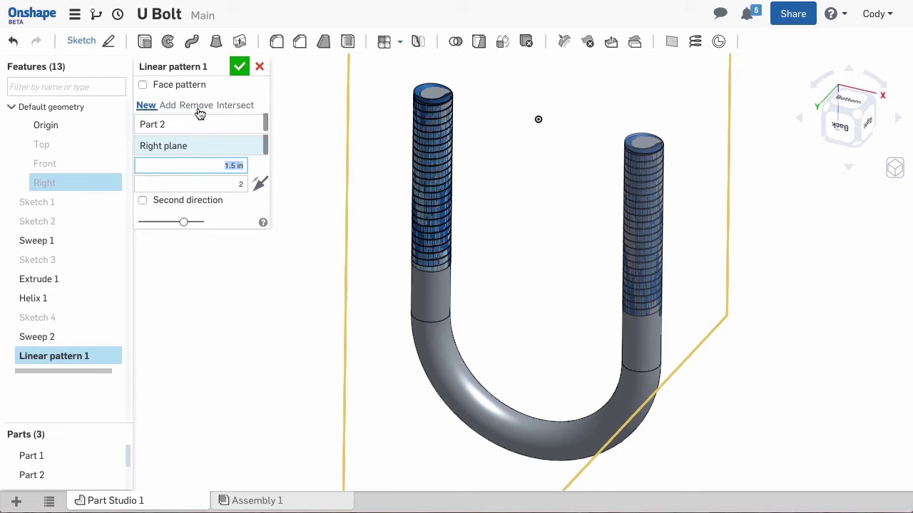